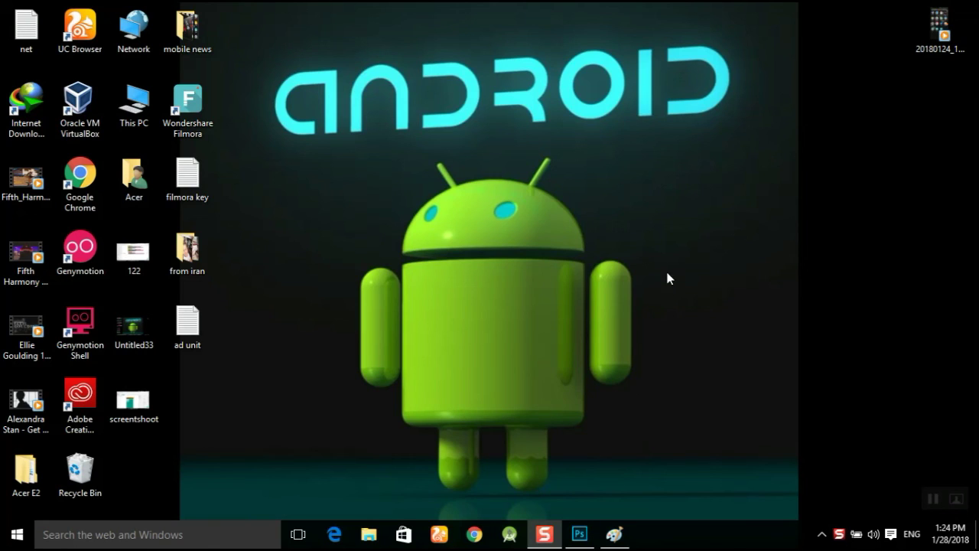
Switch to Google Chrome and search for "admob".
left_click(475, 533)
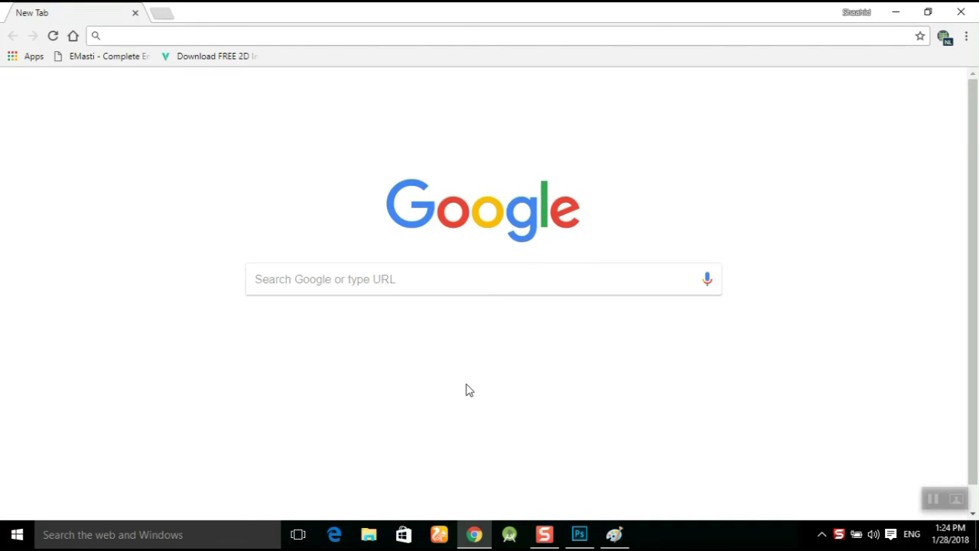
type("admob")
key("Return")
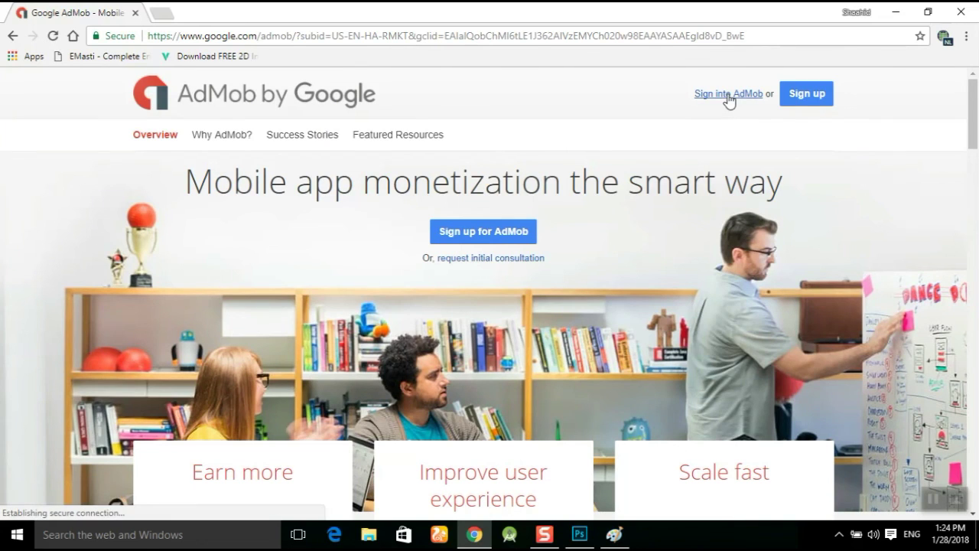
Go through the AdMob sign-up, entering the Google account password and signing in with the current account.
left_click(813, 97)
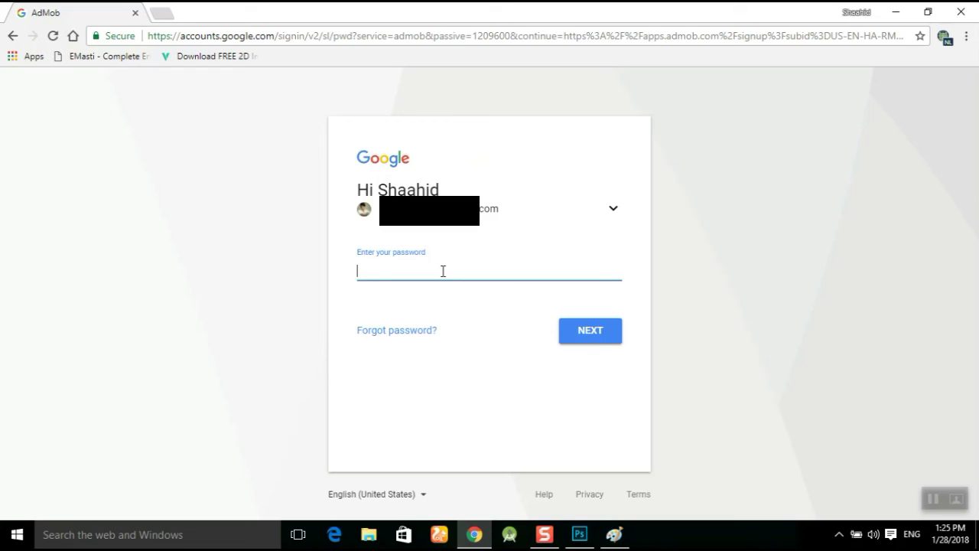
type("•••••••••••")
key("Return")
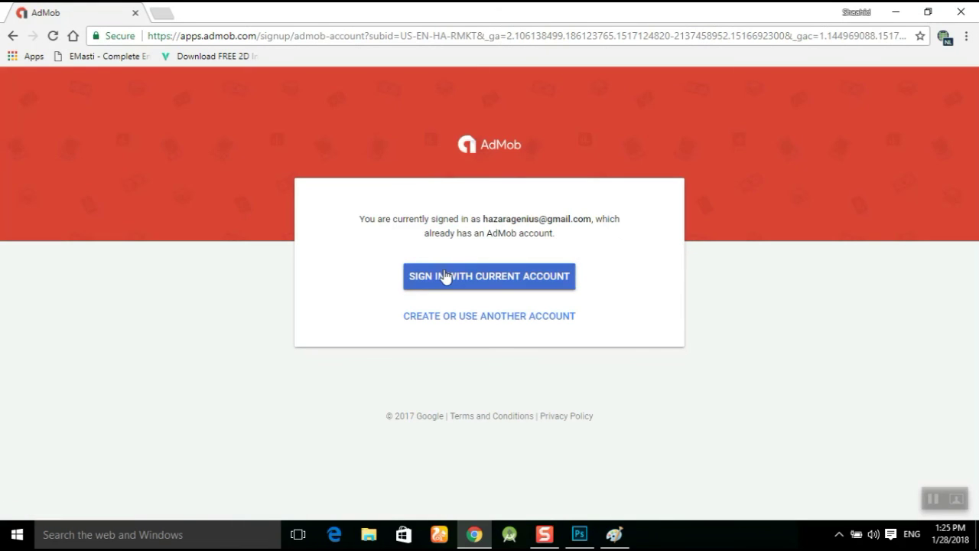
left_click(527, 280)
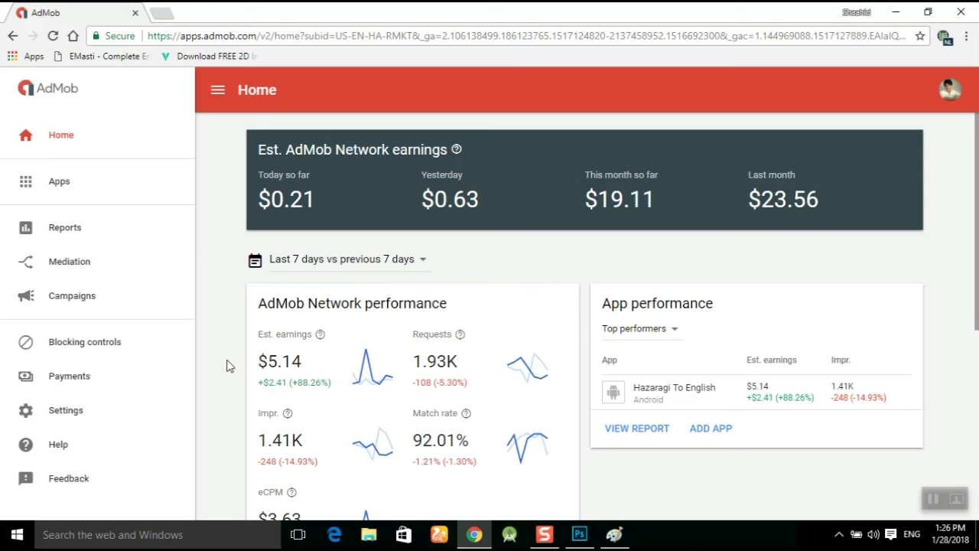
Add a new app to AdMob as not yet published, named "Film City", for the Android platform.
left_click(55, 184)
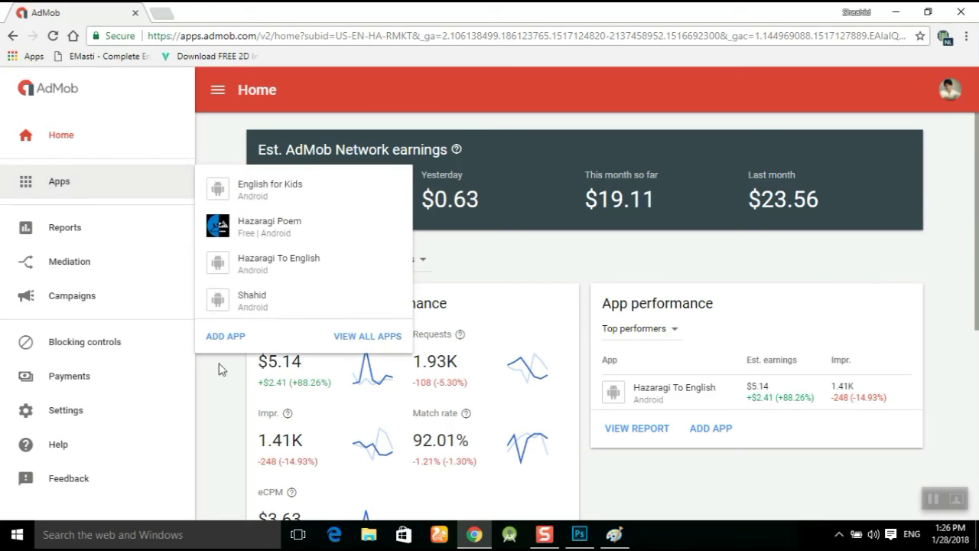
left_click(225, 341)
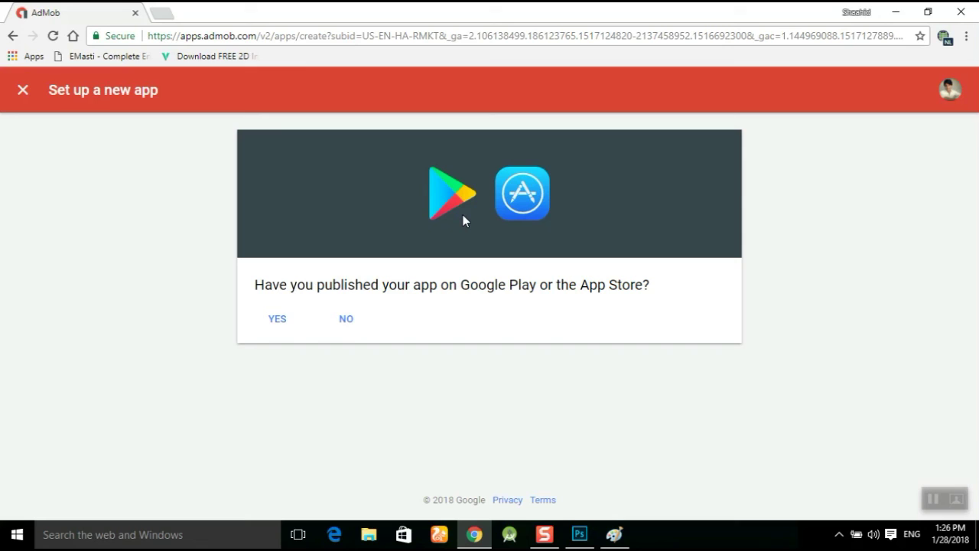
left_click(280, 322)
left_click(347, 324)
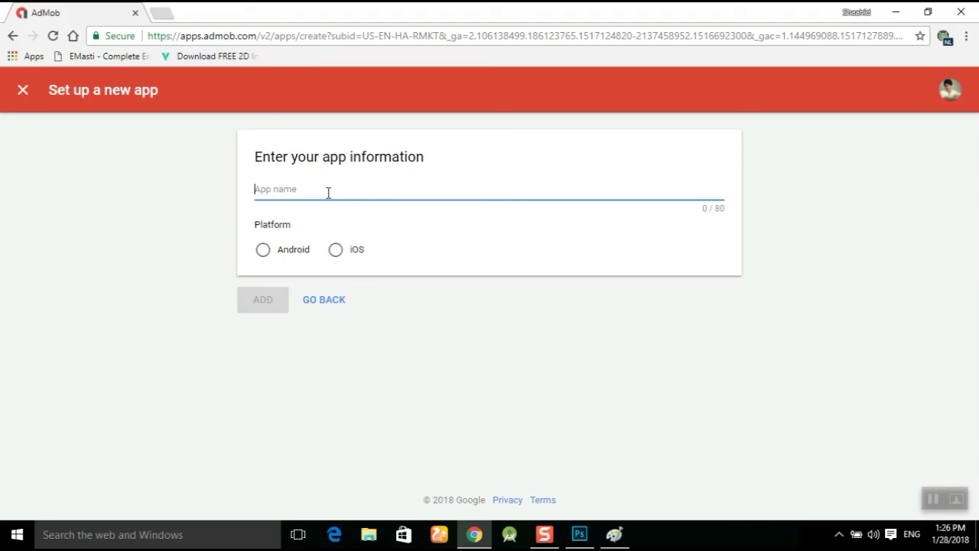
type("Film City")
left_click(268, 252)
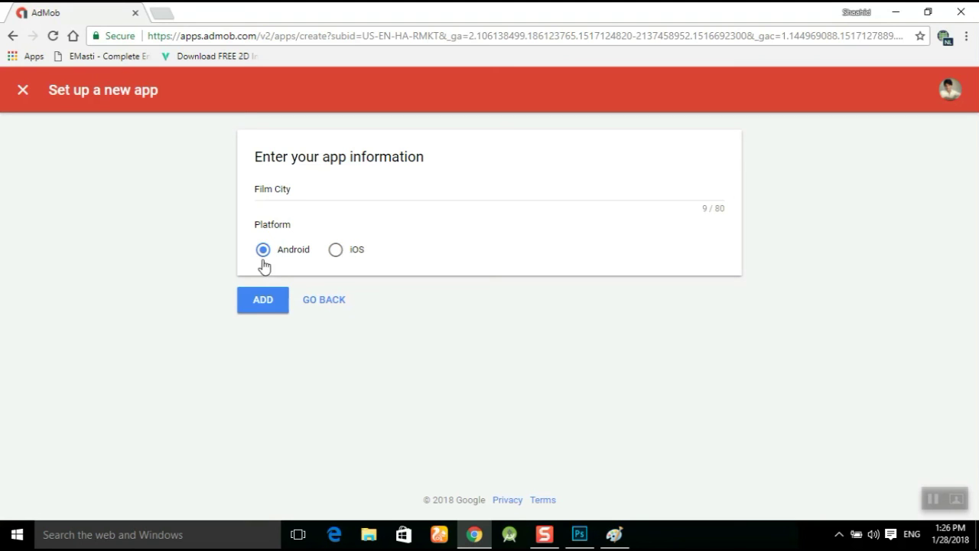
left_click(271, 301)
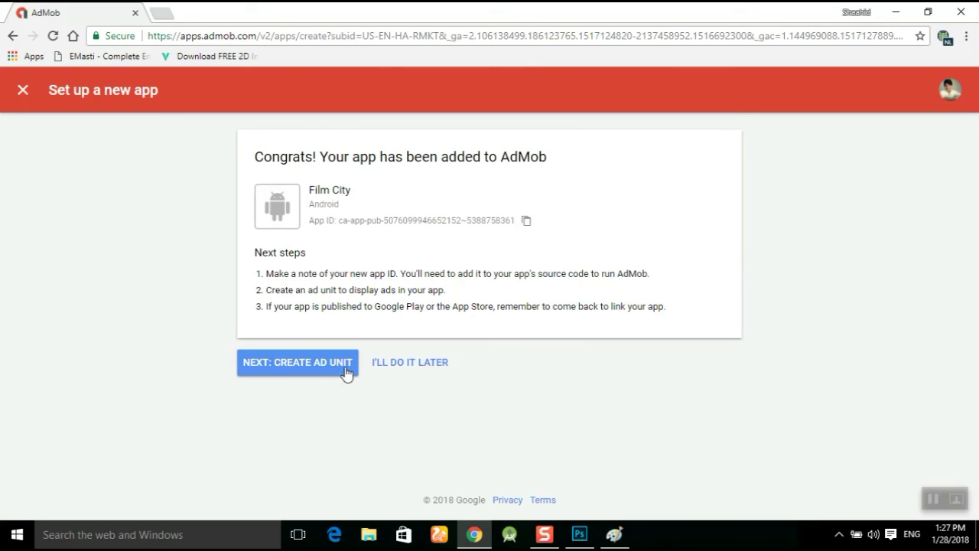
Create a Banner ad unit named "bannerid" for the Film City app.
left_click(323, 369)
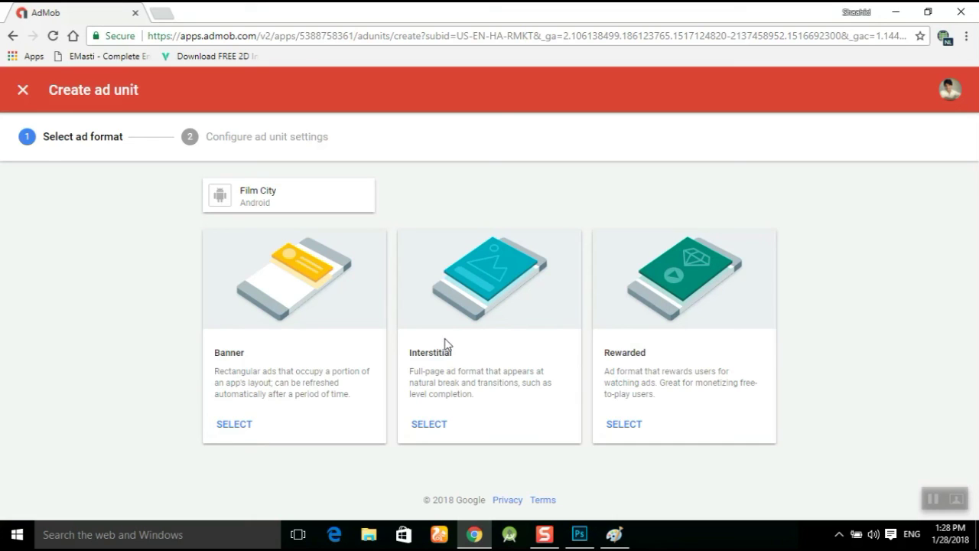
left_click(233, 426)
left_click(398, 304)
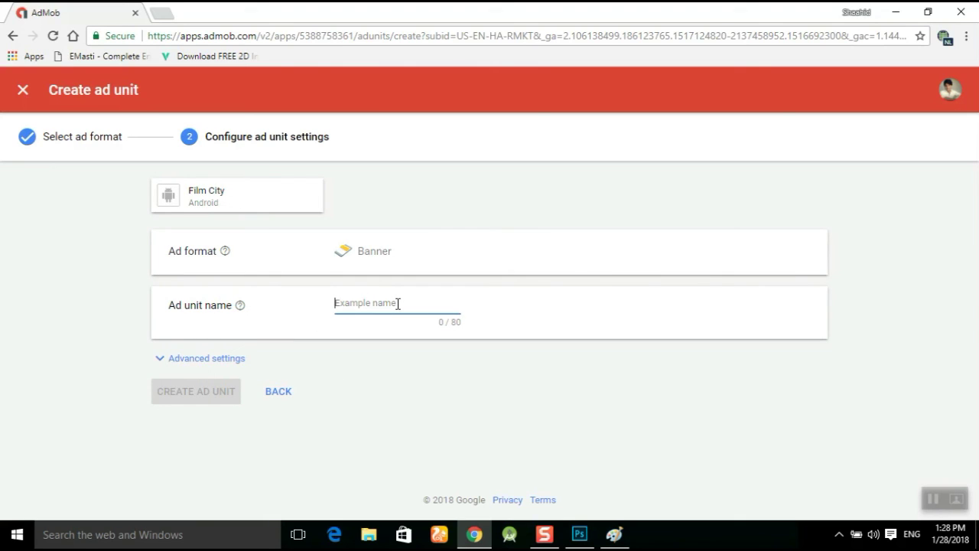
type("bannerid")
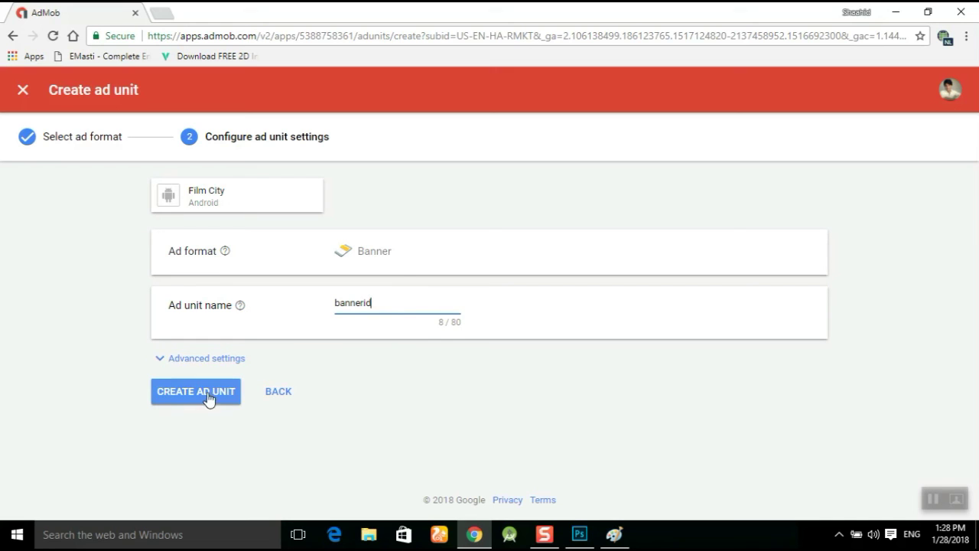
left_click(210, 393)
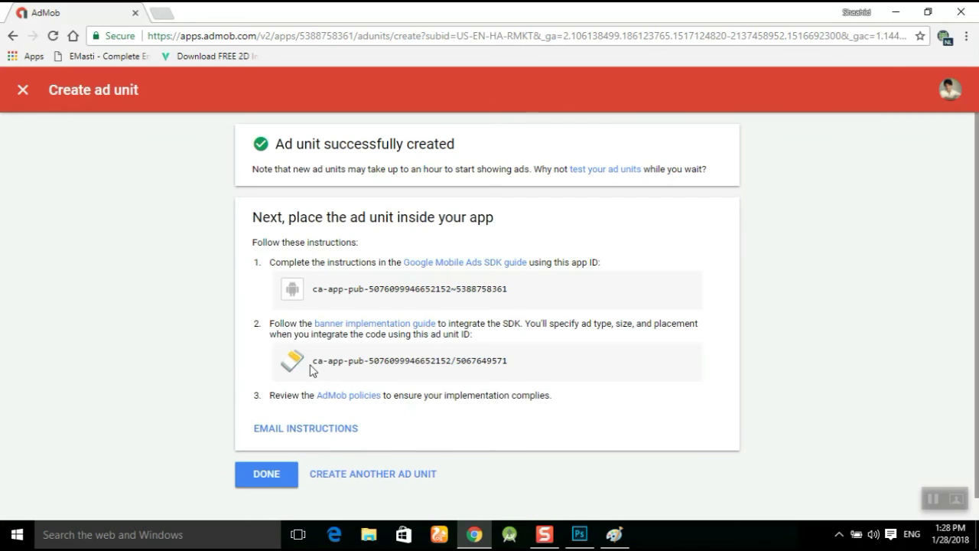
Copy the banner ad unit ID into the desktop file "ad unit" in Notepad, labelled "banner ad id:", below a blank line.
left_click_drag(313, 360, 544, 365)
key("ctrl+c")
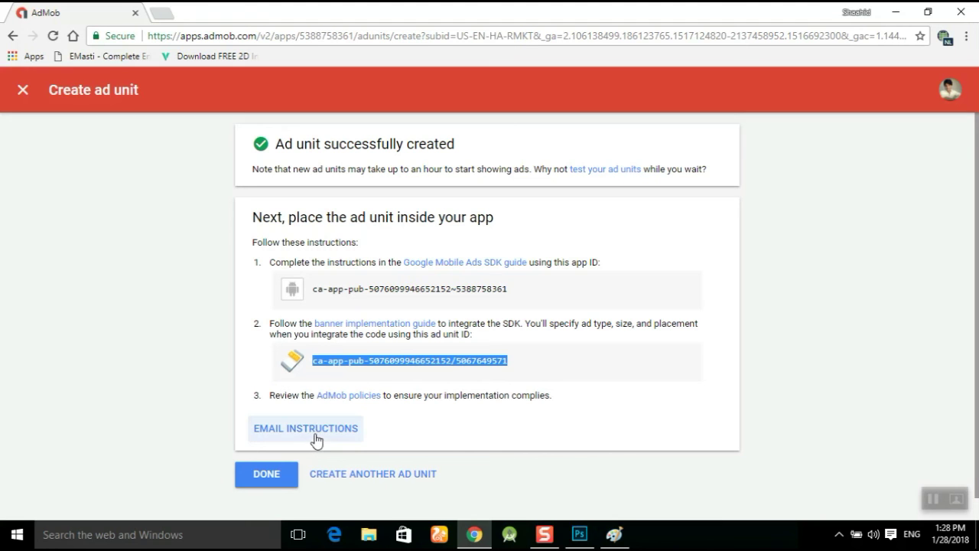
left_click(894, 12)
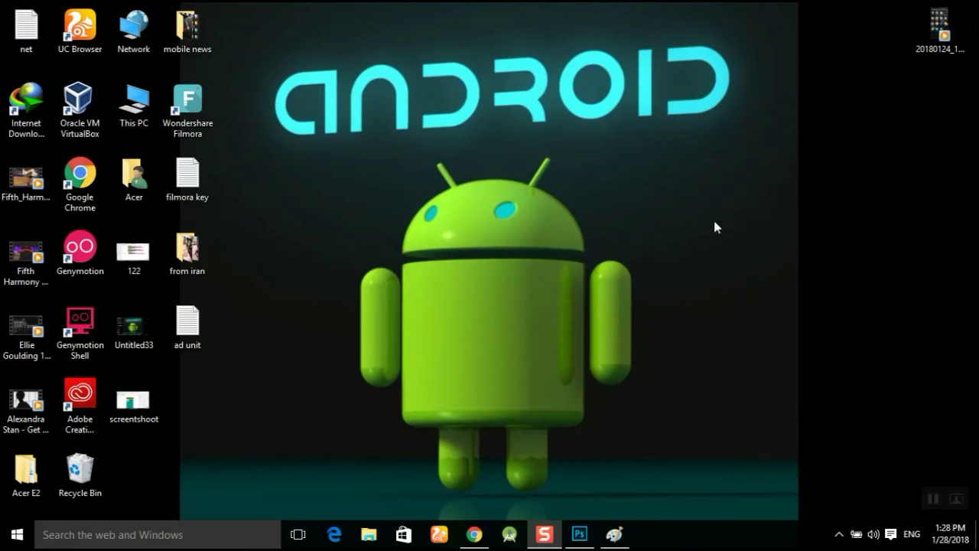
double_click(197, 331)
left_click(433, 241)
key("Return")
key("Return")
type("banner ad id:")
key("ctrl+v")
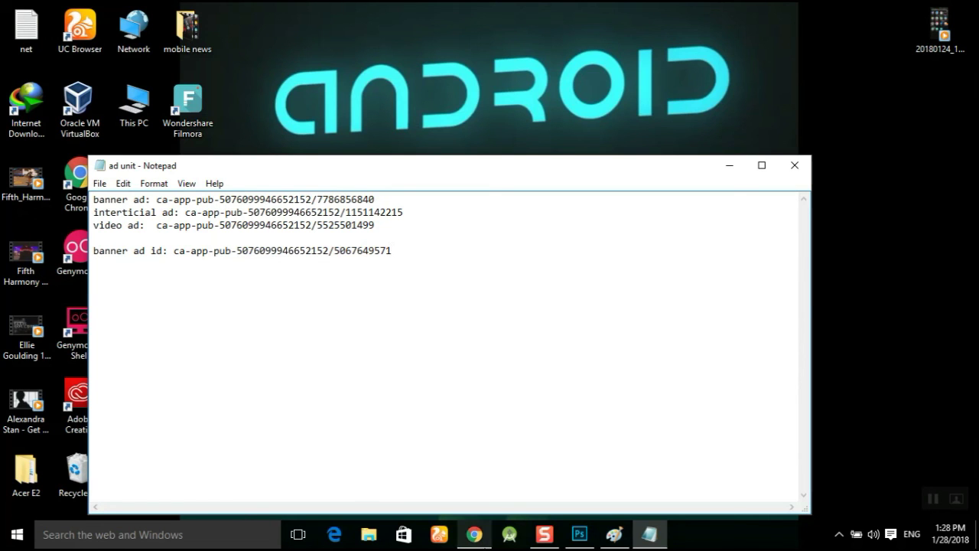
Switch back to AdMob in Chrome and create an Interstitial ad unit named "iterstitial ad id" for Film City.
left_click(474, 534)
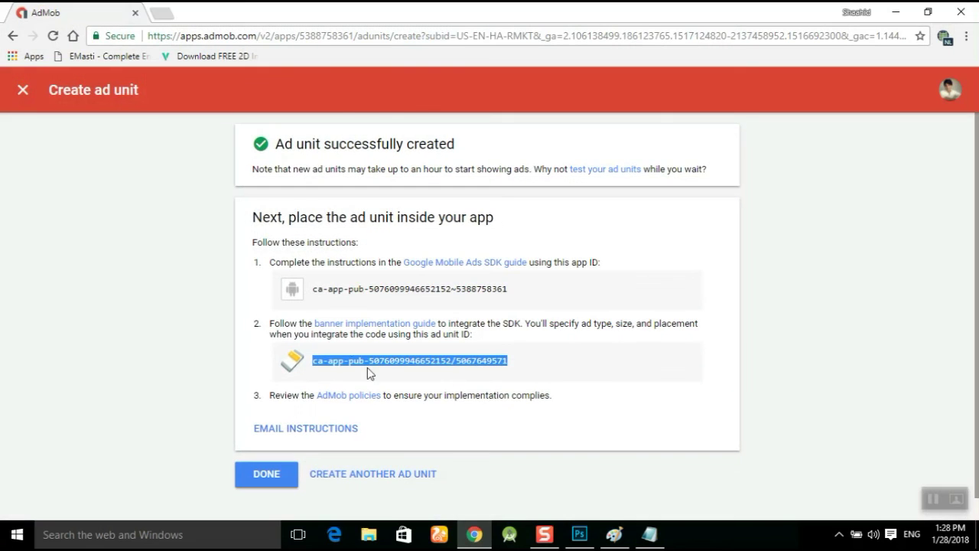
left_click(264, 474)
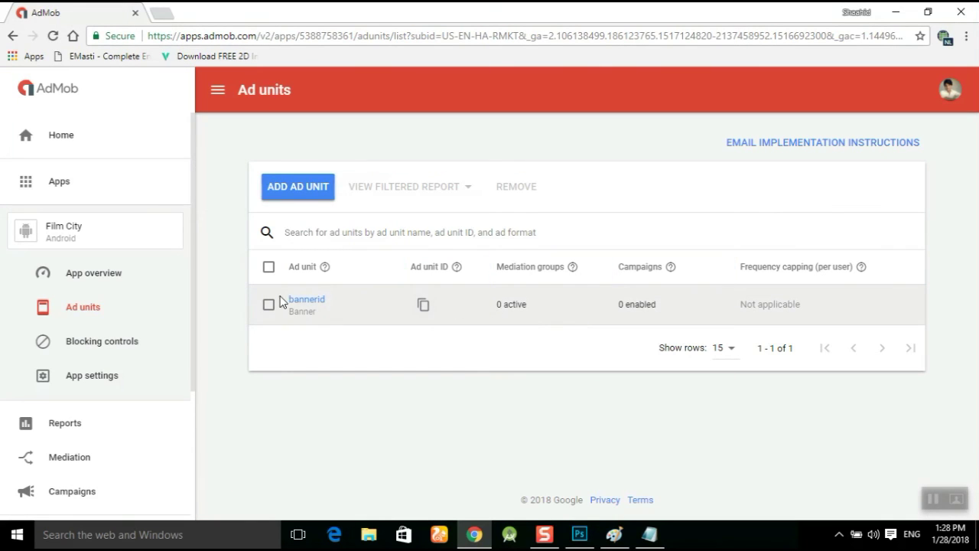
left_click(328, 195)
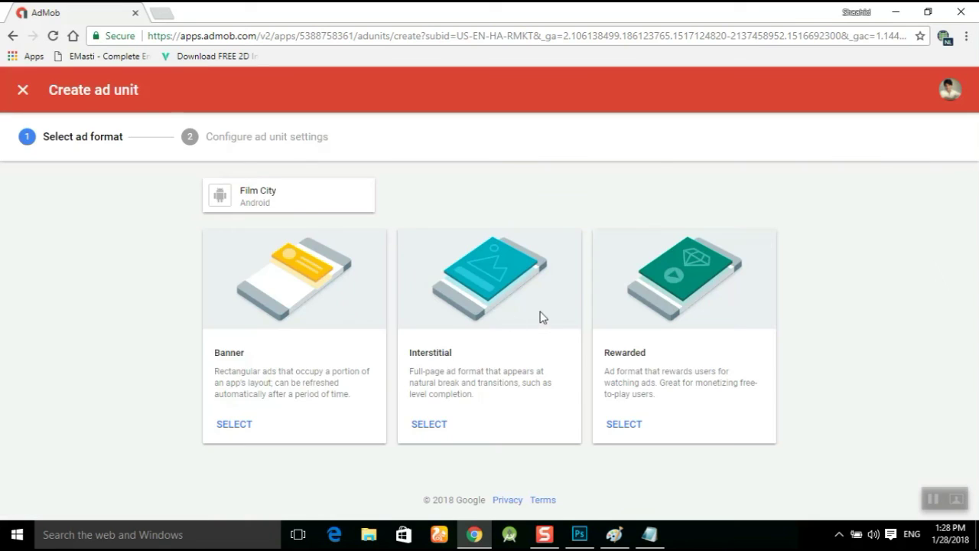
left_click(430, 424)
left_click(379, 302)
type("iterstitial ad it")
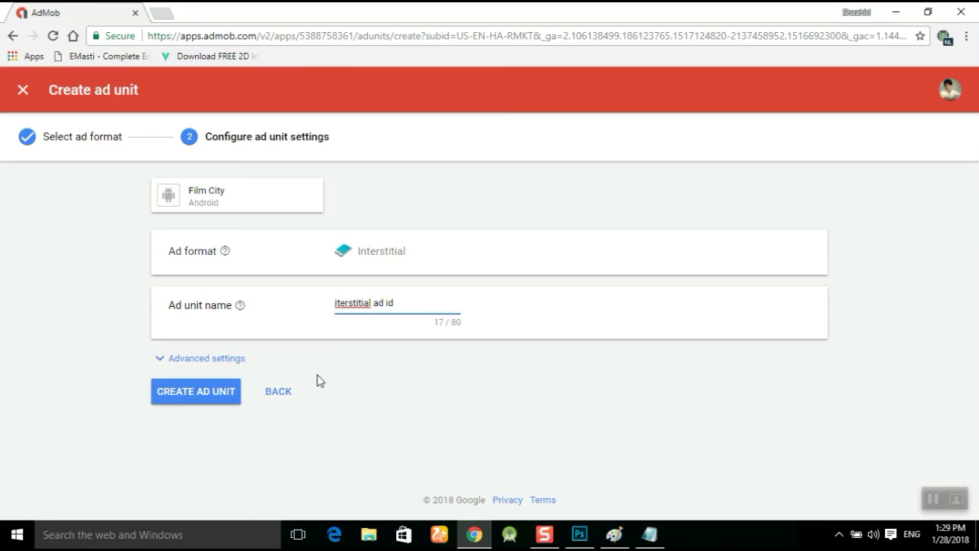
left_click(161, 394)
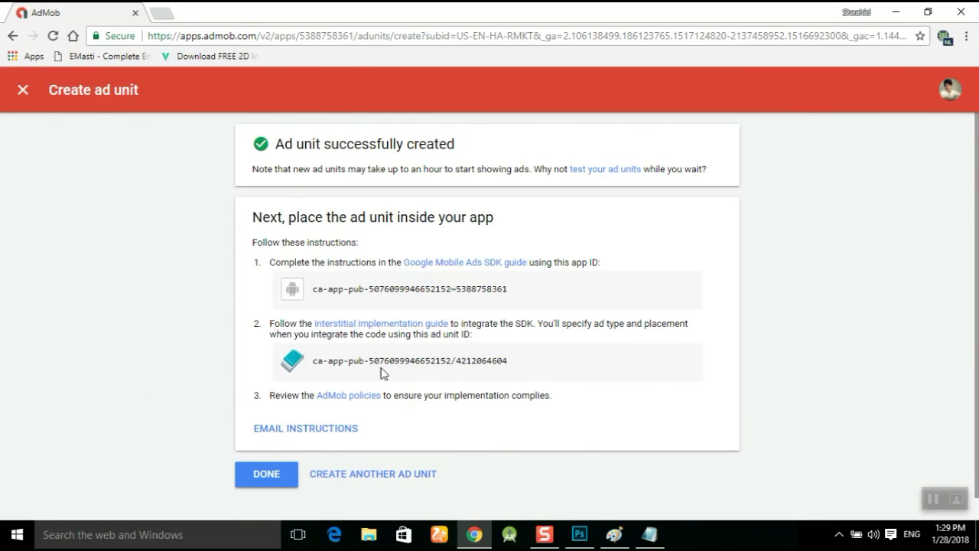
Copy the interstitial ad unit ID onto a new line of the Notepad file "ad unit", labelled "inter ad id:".
left_click_drag(313, 365, 536, 369)
key("ctrl+c")
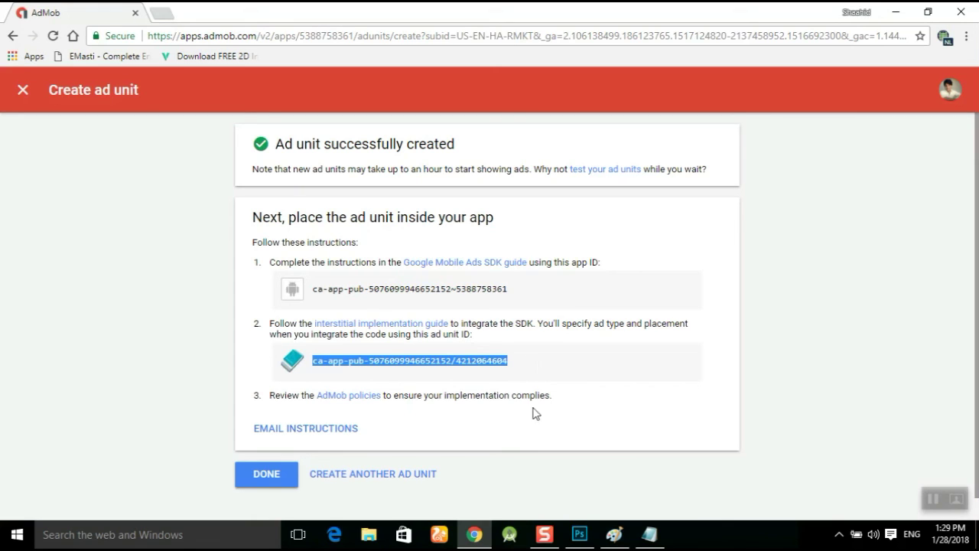
left_click(649, 534)
key("Return")
type("inter ad id:")
key("ctrl+v")
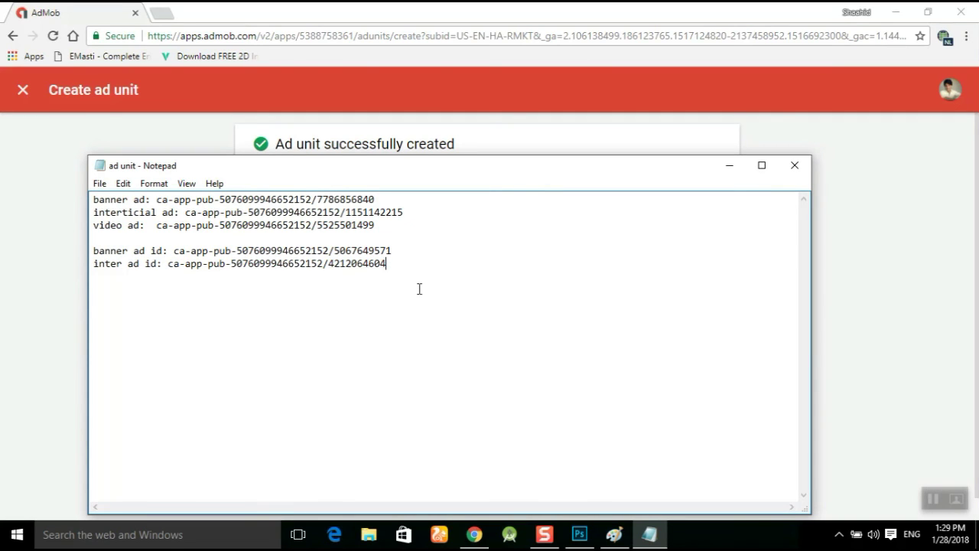
Back in AdMob in Chrome, create a Rewarded ad unit named "video ad id", keeping reward amount 1 and reward item Reward.
left_click(475, 534)
left_click(284, 475)
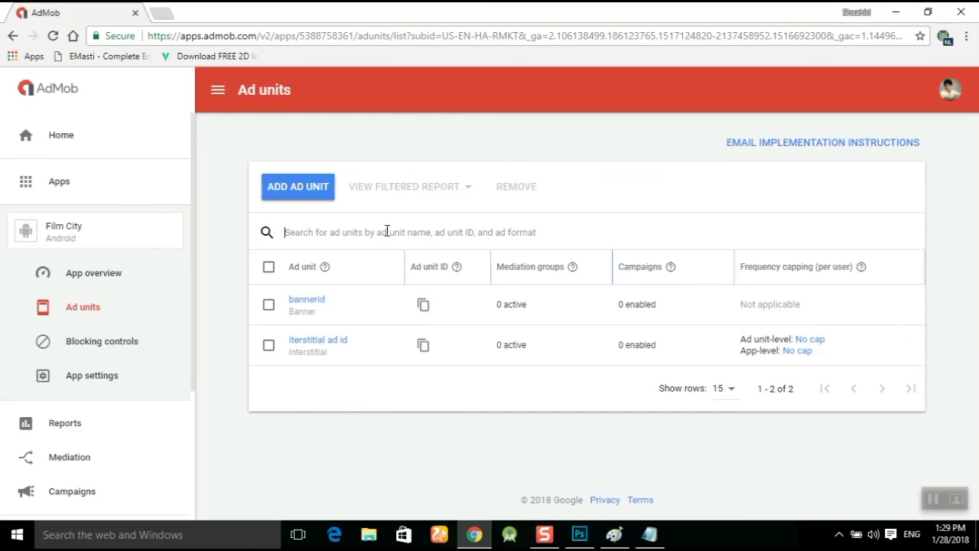
left_click(314, 187)
left_click(626, 425)
left_click(364, 300)
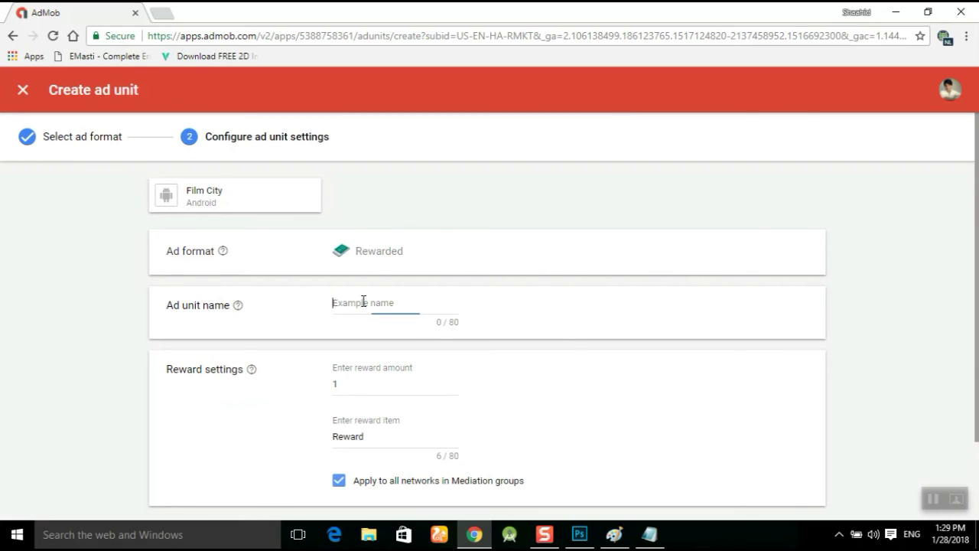
type("video ad 1")
type("d")
scroll(406, 323, "down", 2)
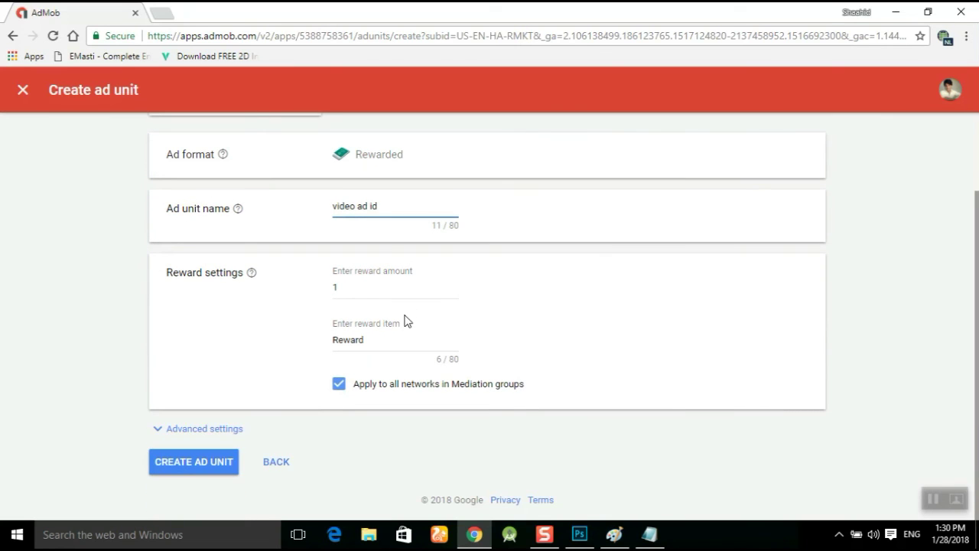
double_click(335, 287)
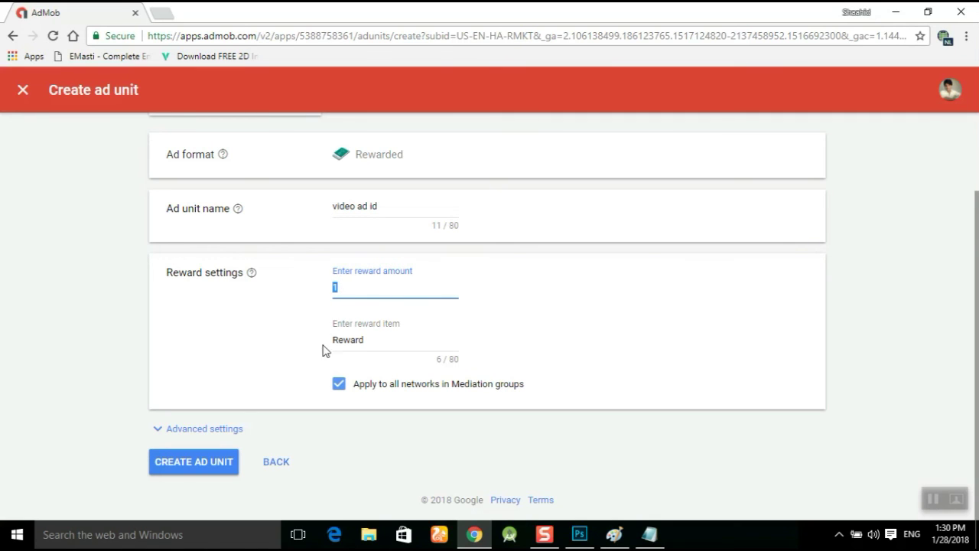
left_click(171, 468)
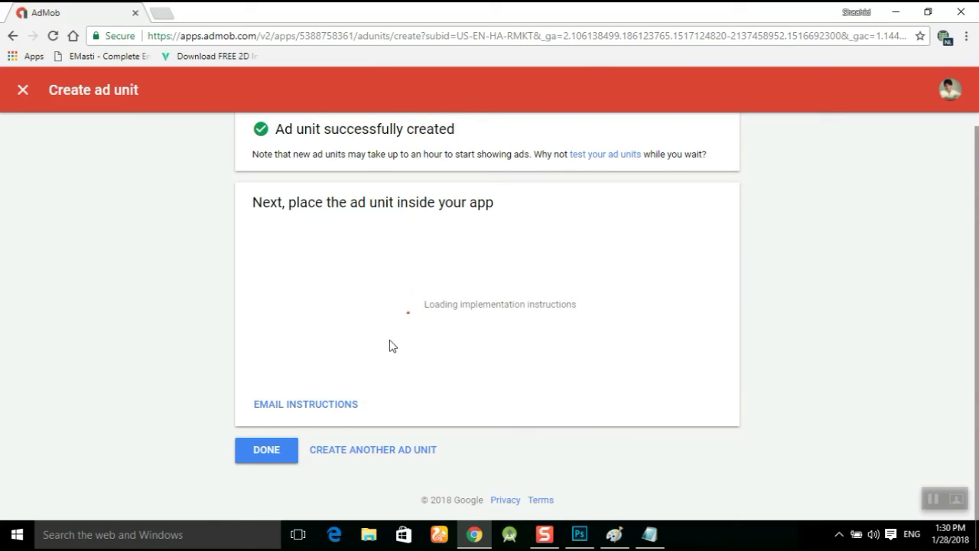
Copy the rewarded ad unit ID into the Notepad file "ad unit" with a video ad label, and return to AdMob in Chrome.
left_click_drag(310, 337, 584, 342)
key("ctrl+c")
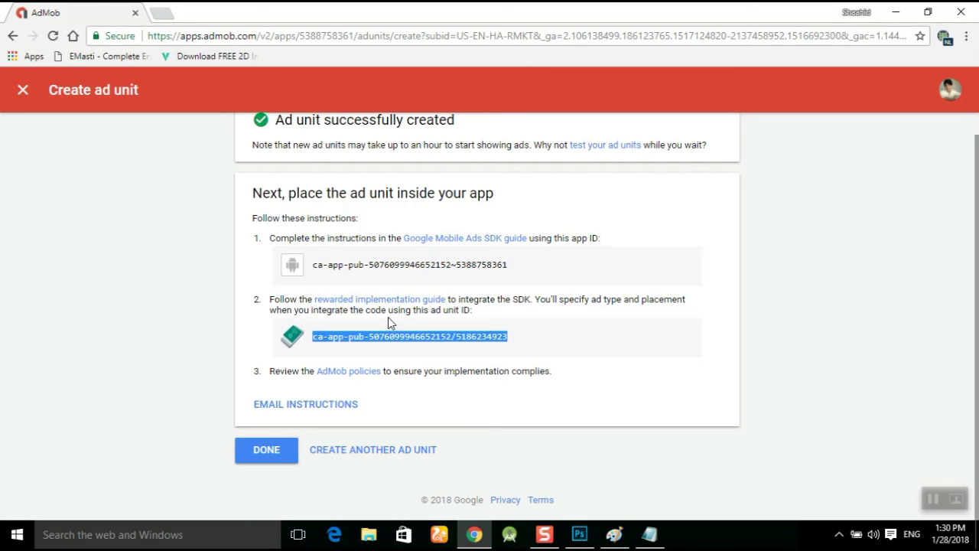
left_click(896, 12)
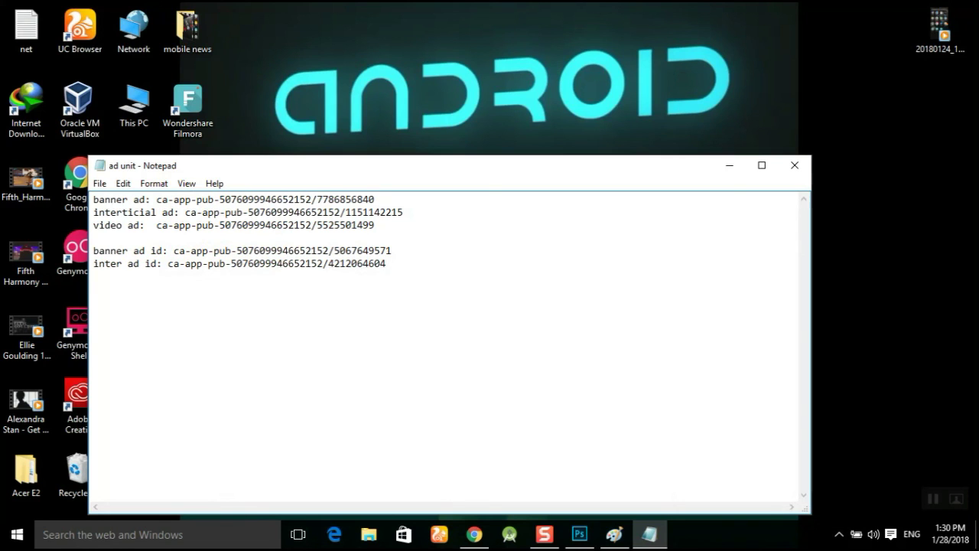
type("deo ad:")
key("ctrl+v")
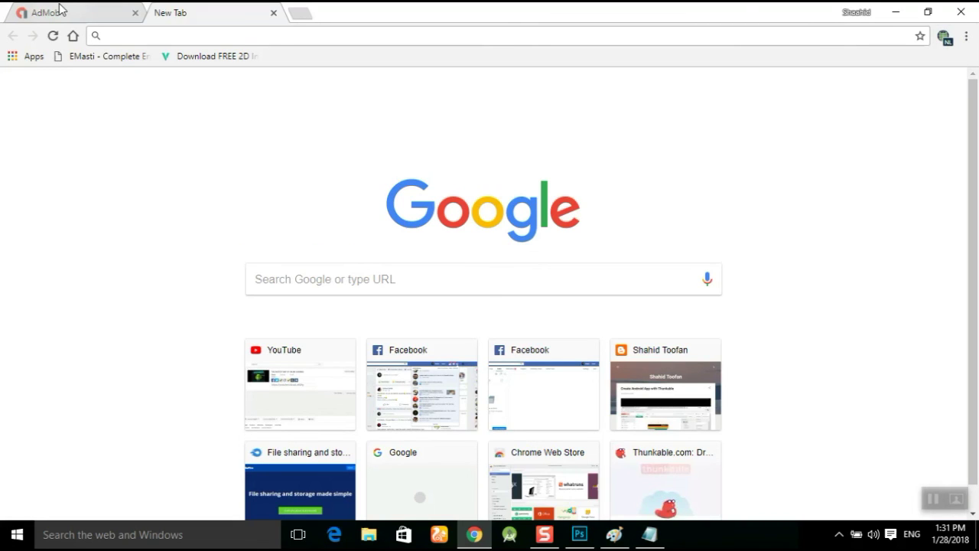
left_click(62, 9)
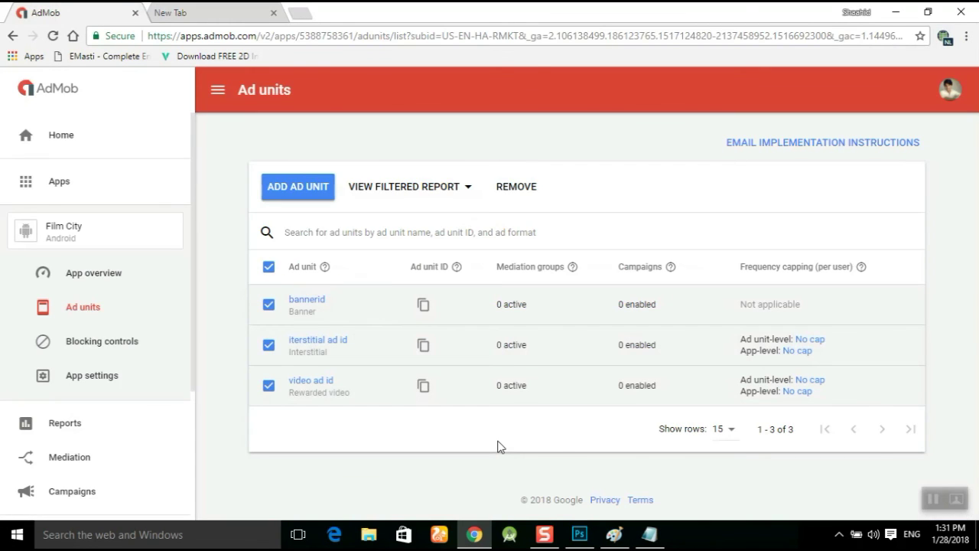